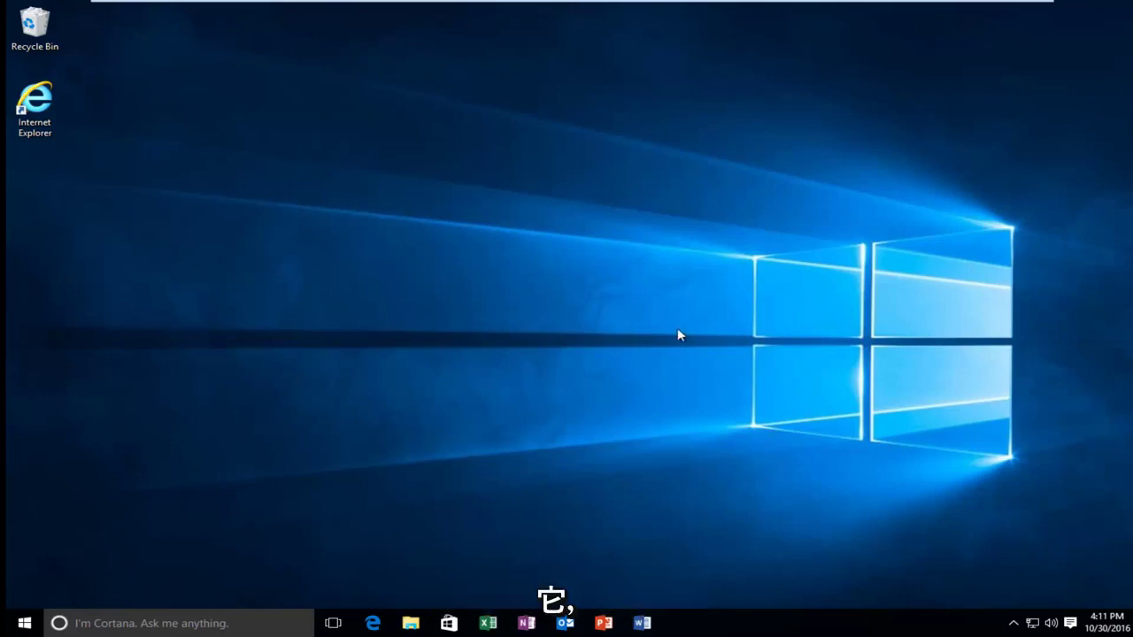
# Search 'control panel' from the Start menu and open the Control Panel best match
pyautogui.click(21, 624)
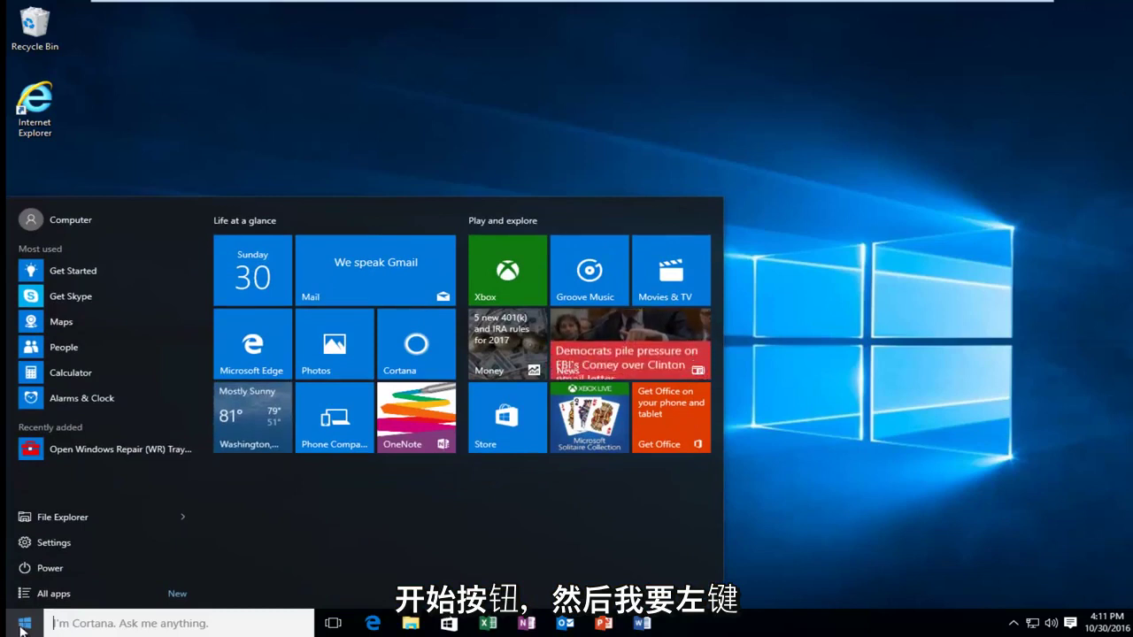
pyautogui.click(91, 623)
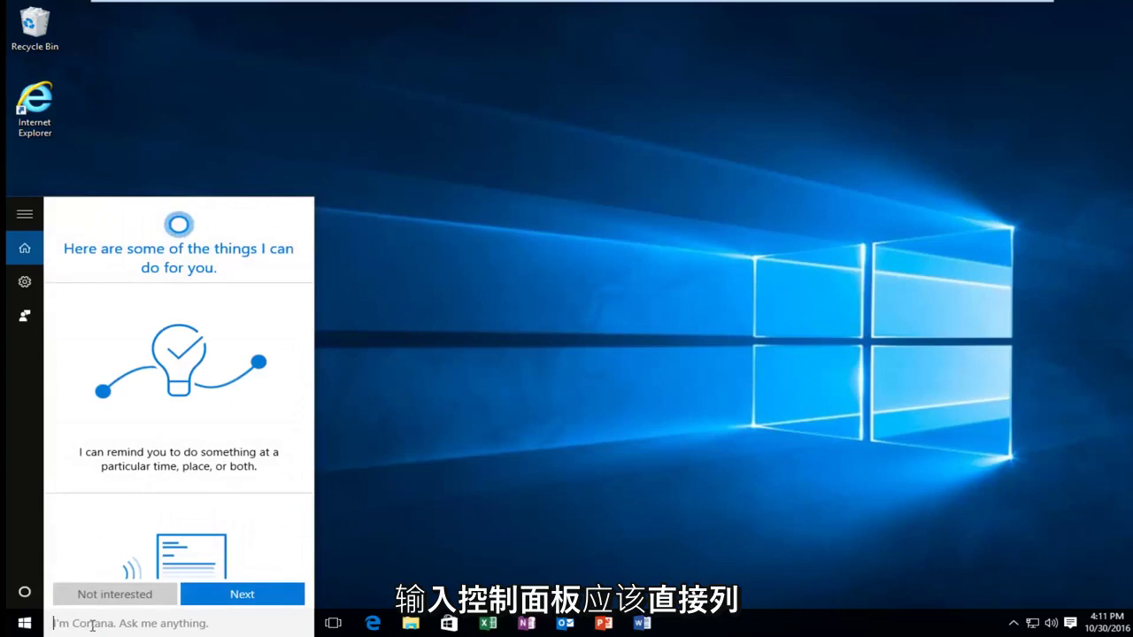
pyautogui.write('control panel')
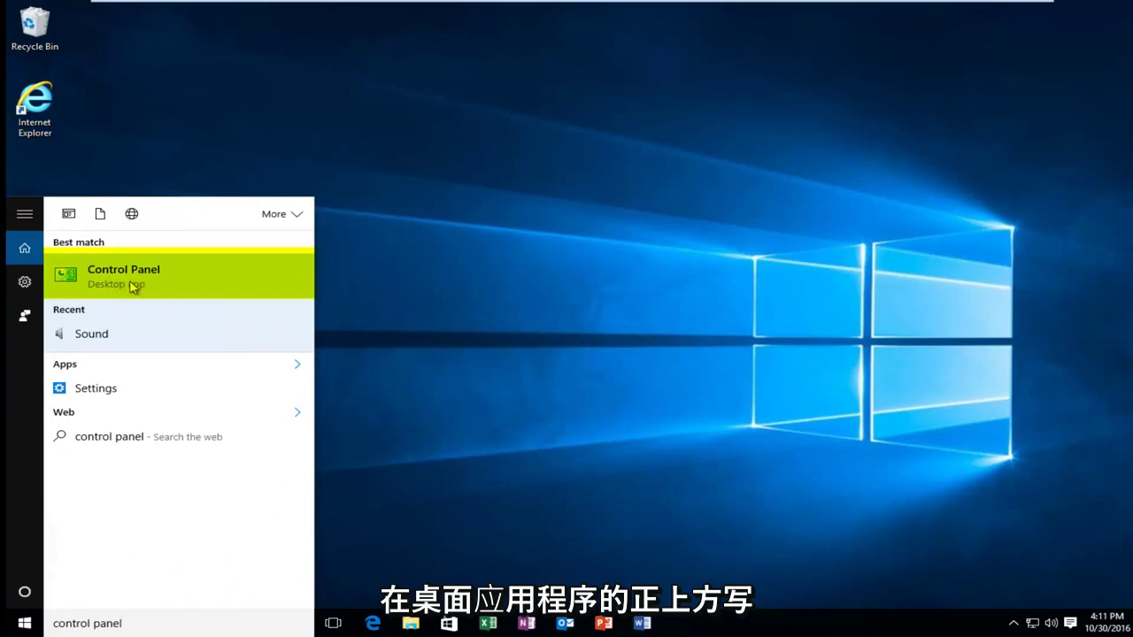
pyautogui.click(101, 281)
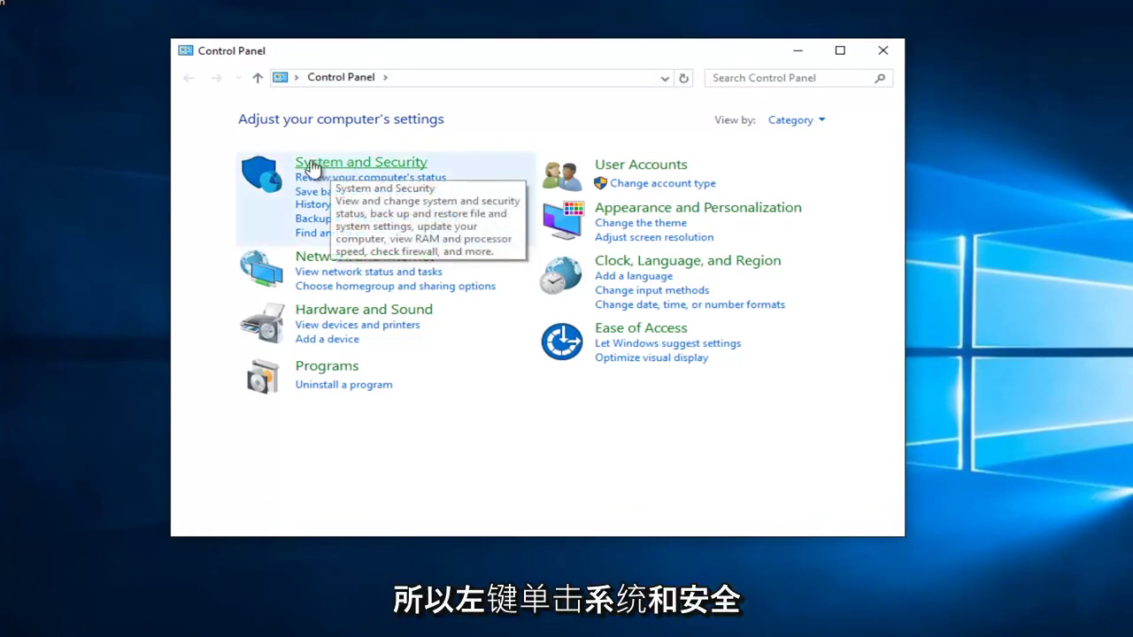
# Go into System and Security, then open Administrative Tools further down the page
pyautogui.click(372, 164)
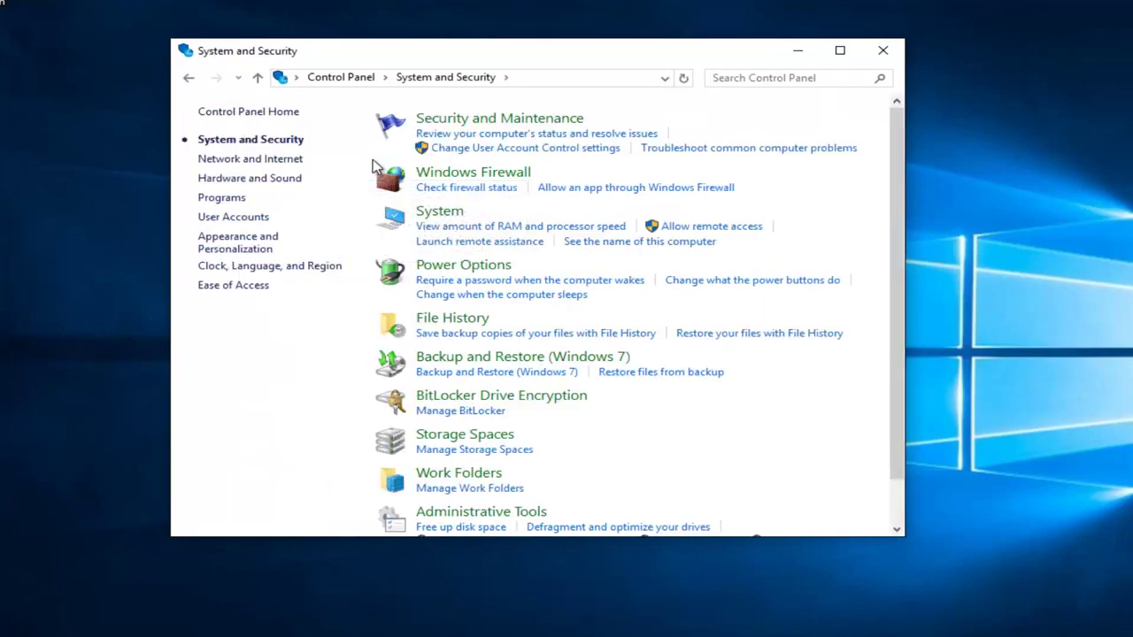
pyautogui.scroll(-2, 896, 160)
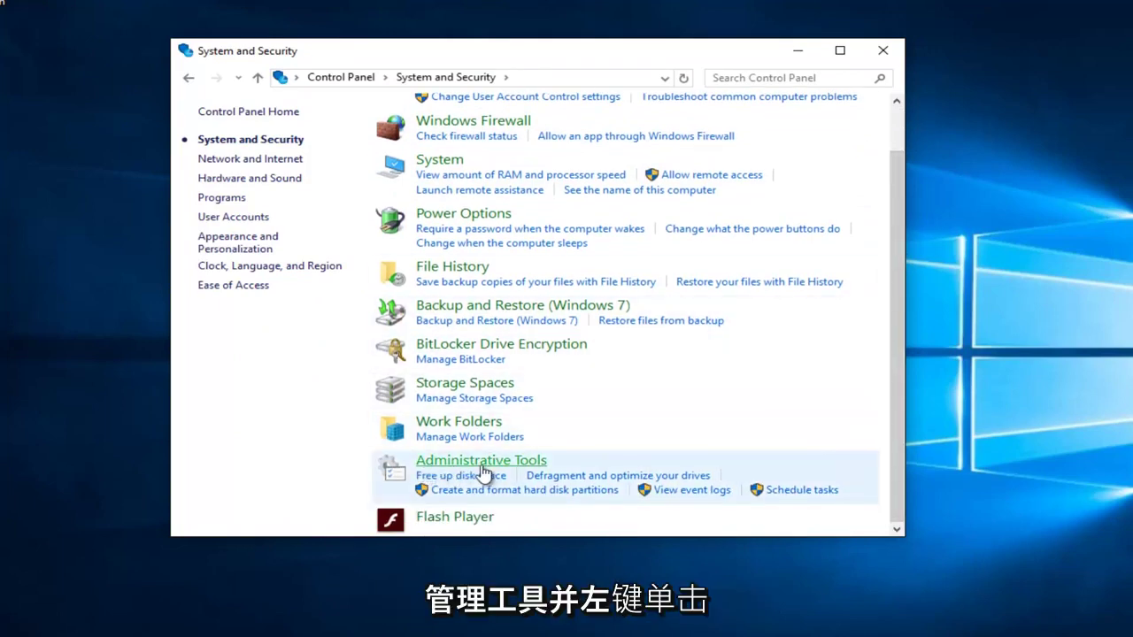
pyautogui.click(491, 464)
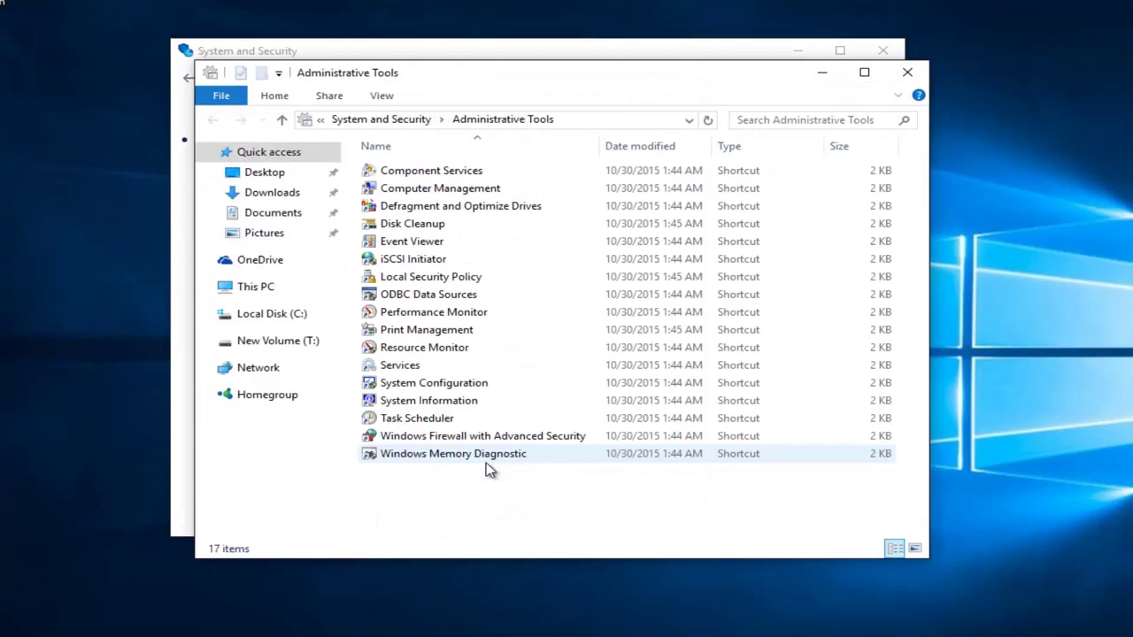
# Launch Services, then close the Administrative Tools and System and Security windows
pyautogui.doubleClick(404, 370)
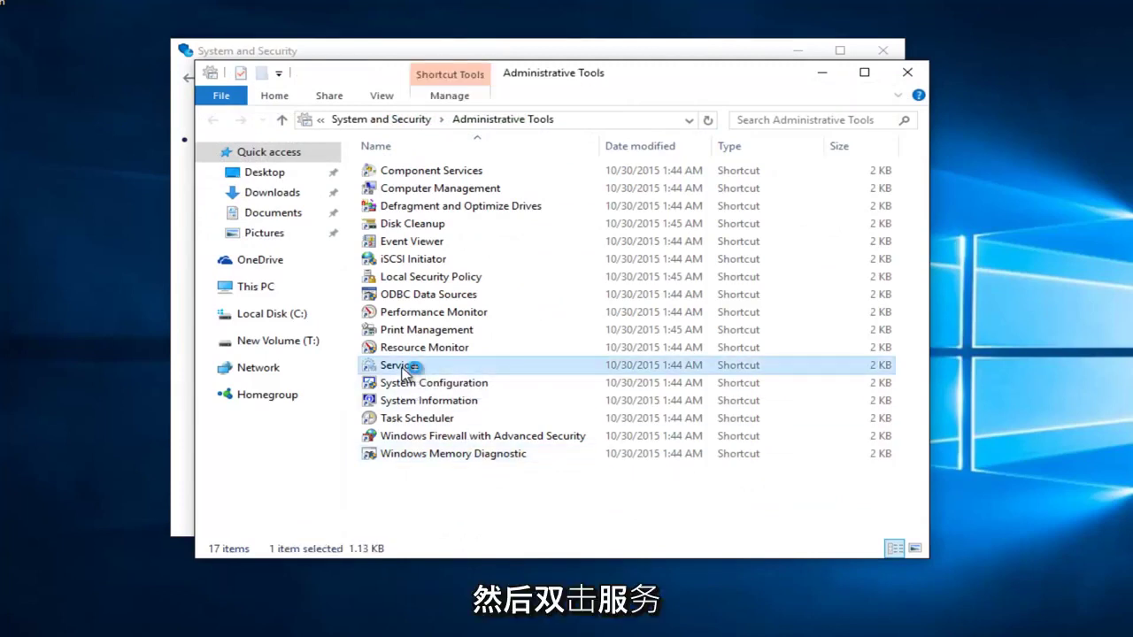
pyautogui.click(907, 72)
pyautogui.click(896, 50)
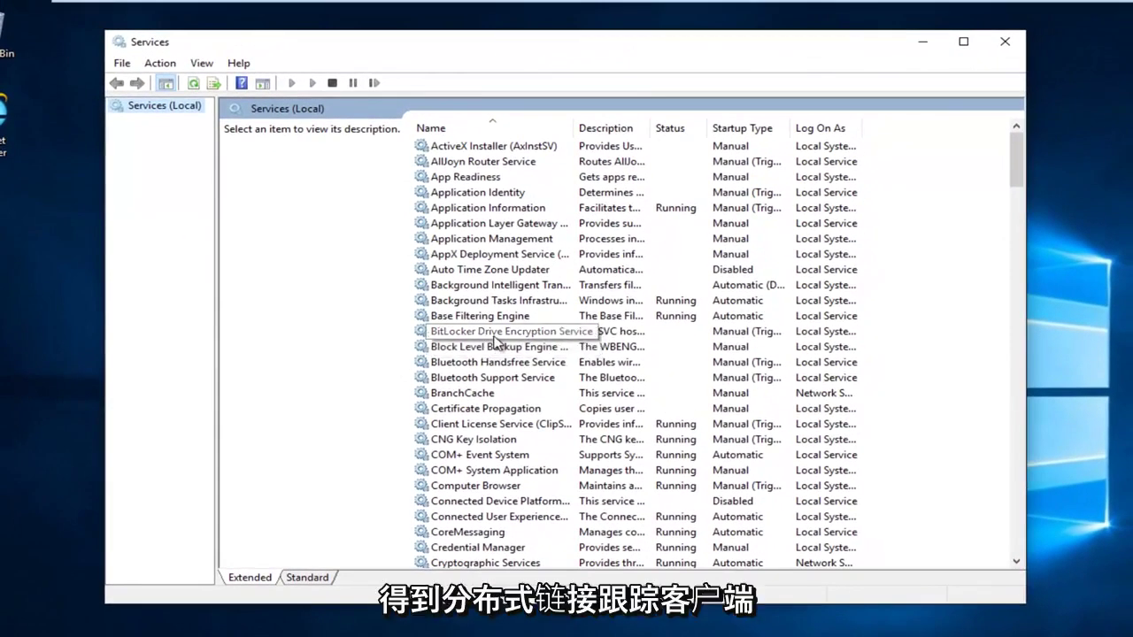
# Scroll the services list to Distributed Link Tracking Client and bring up its context menu
pyautogui.click(475, 377)
pyautogui.scroll(-5, 475, 375)
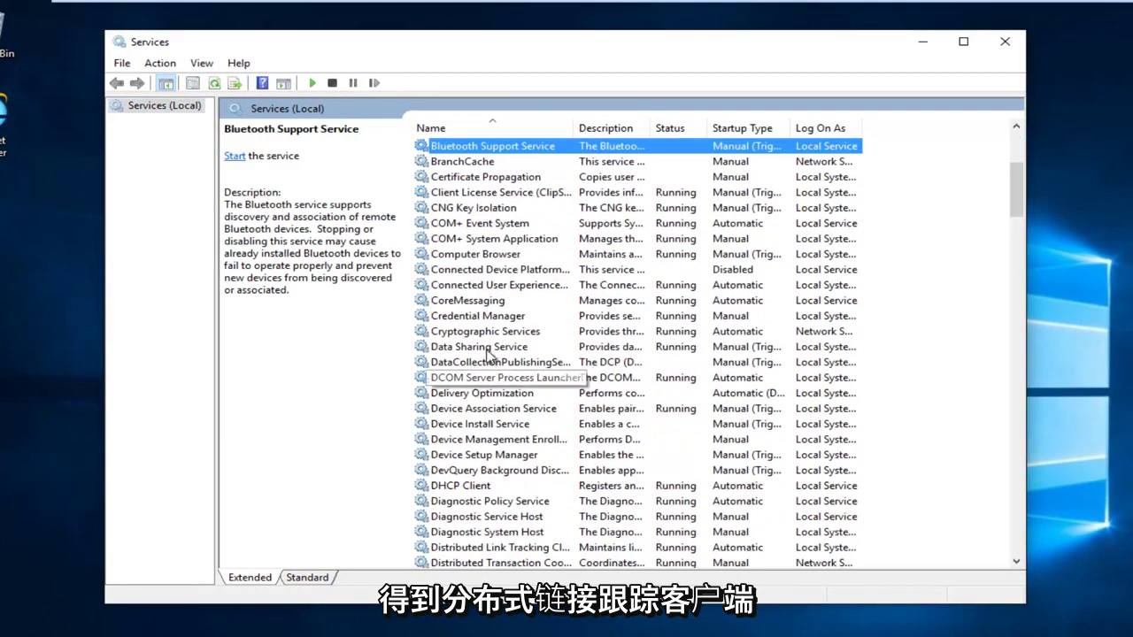
pyautogui.scroll(-2, 489, 386)
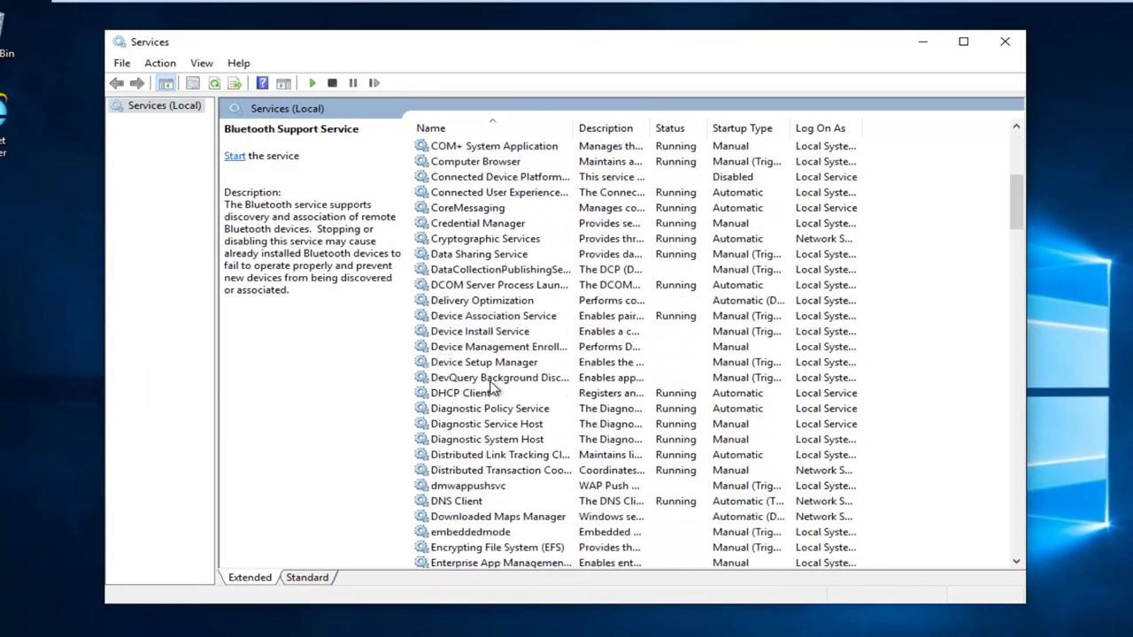
pyautogui.click(468, 456)
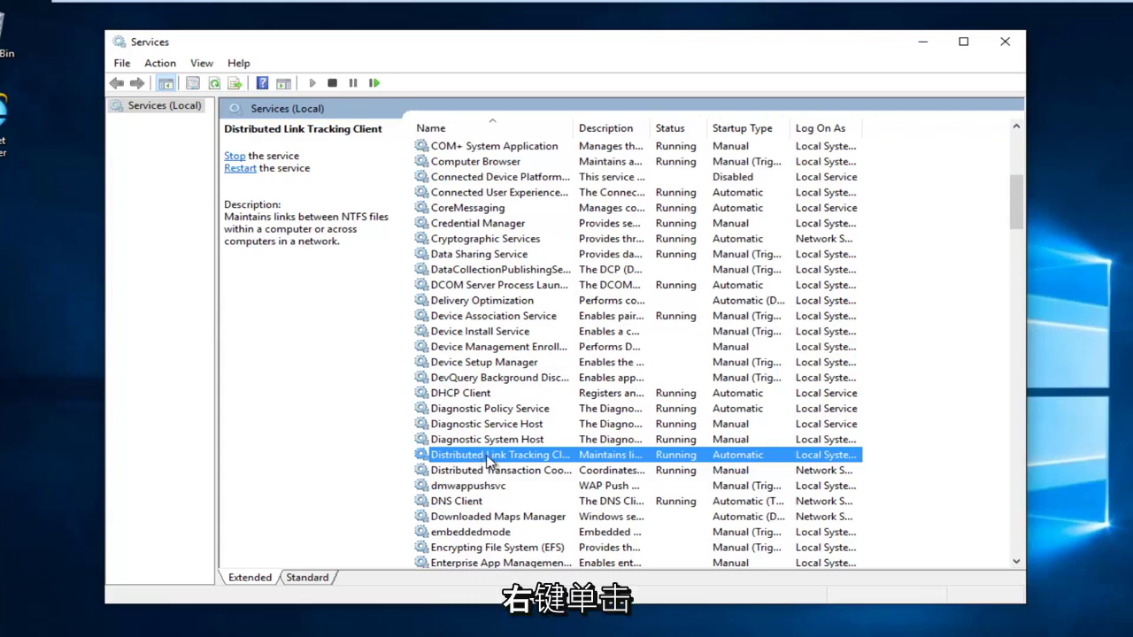
pyautogui.rightClick(488, 459)
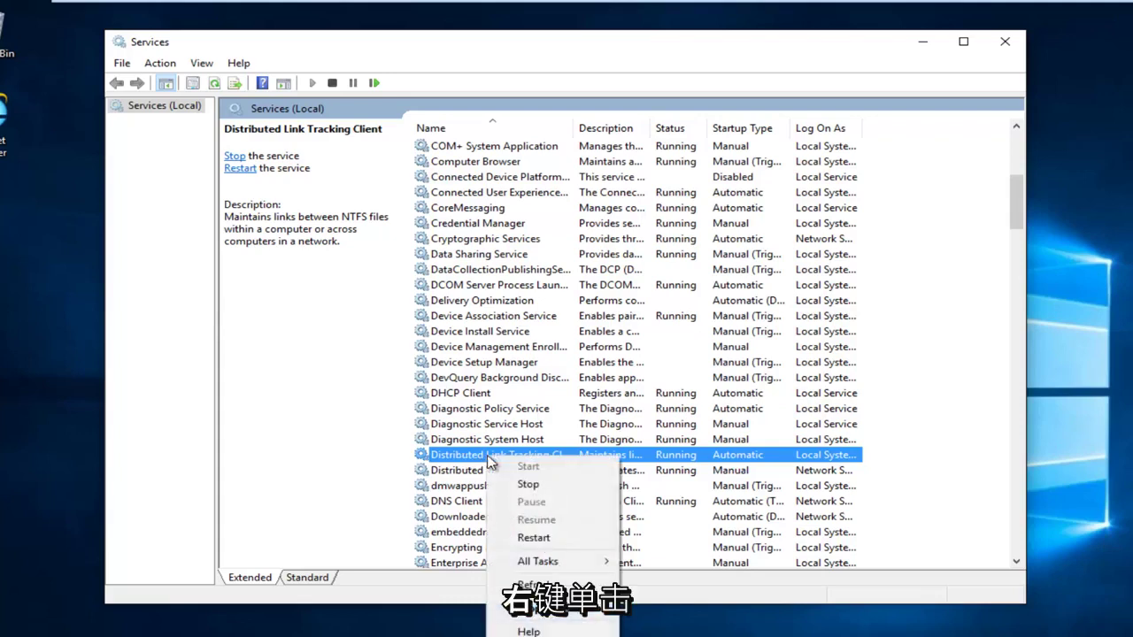
# In Distributed Link Tracking Client properties, set Startup type to Disabled, apply, and confirm with OK
pyautogui.click(531, 608)
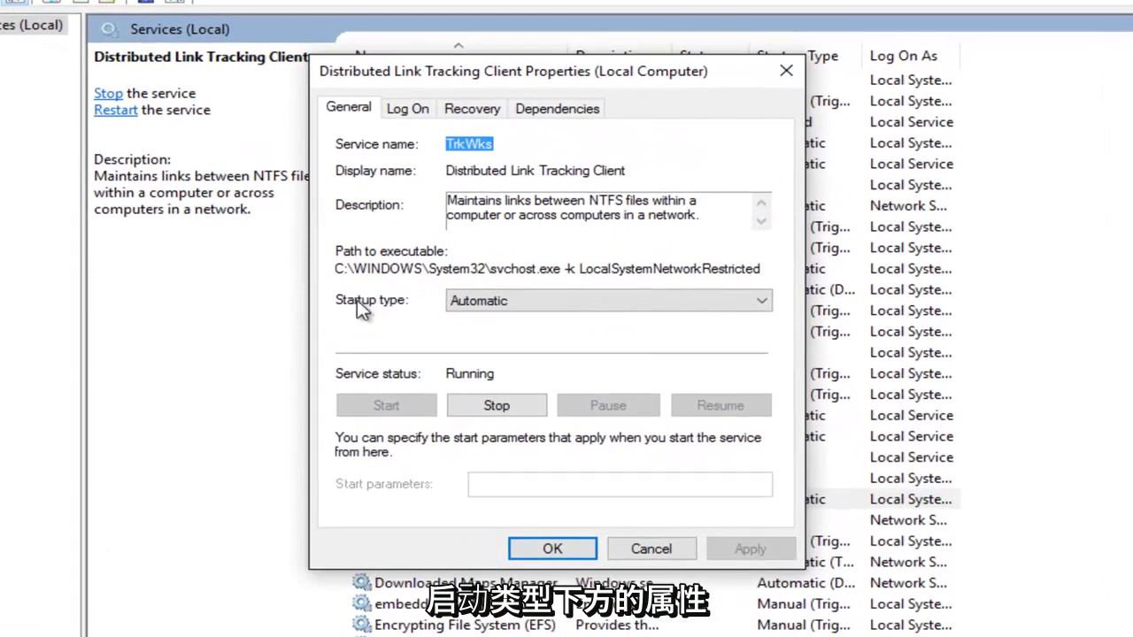
pyautogui.click(762, 301)
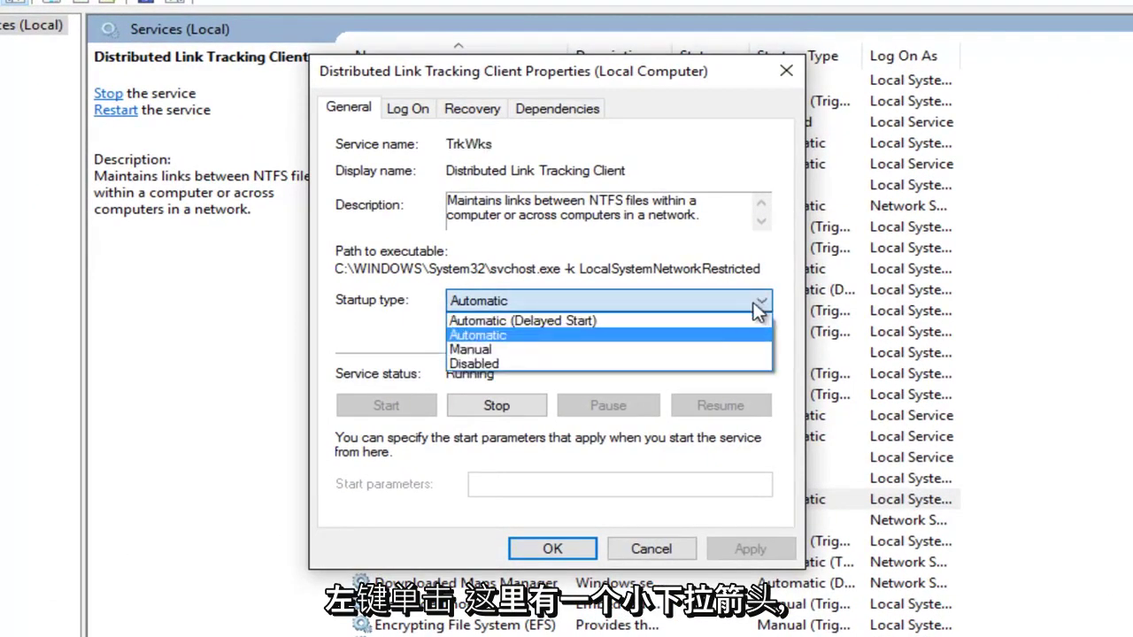
pyautogui.click(469, 364)
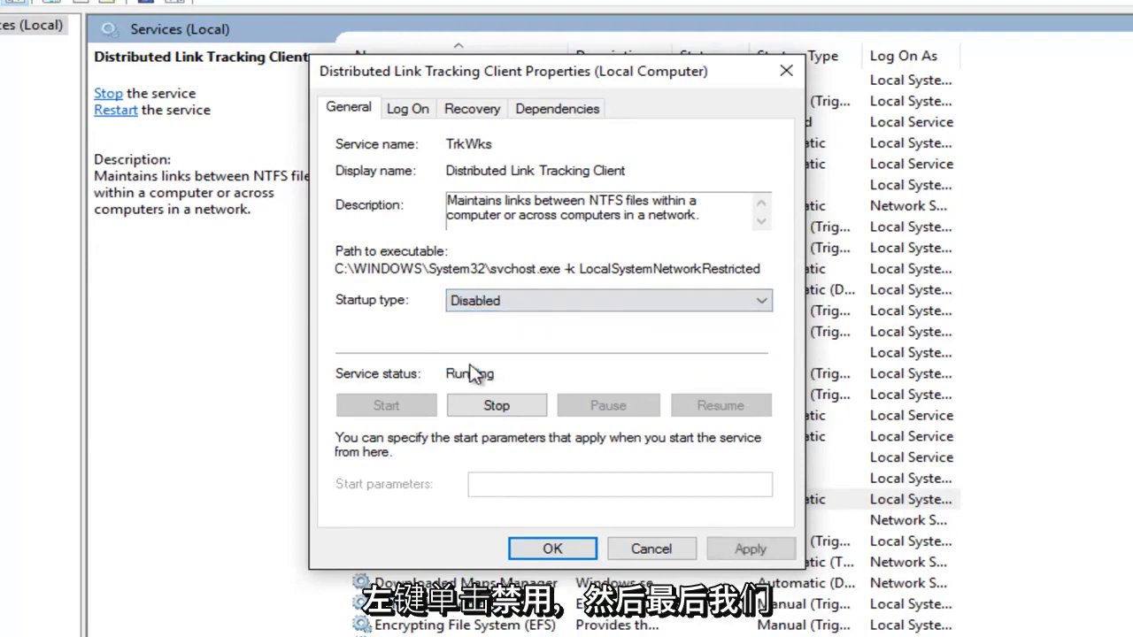
pyautogui.click(749, 549)
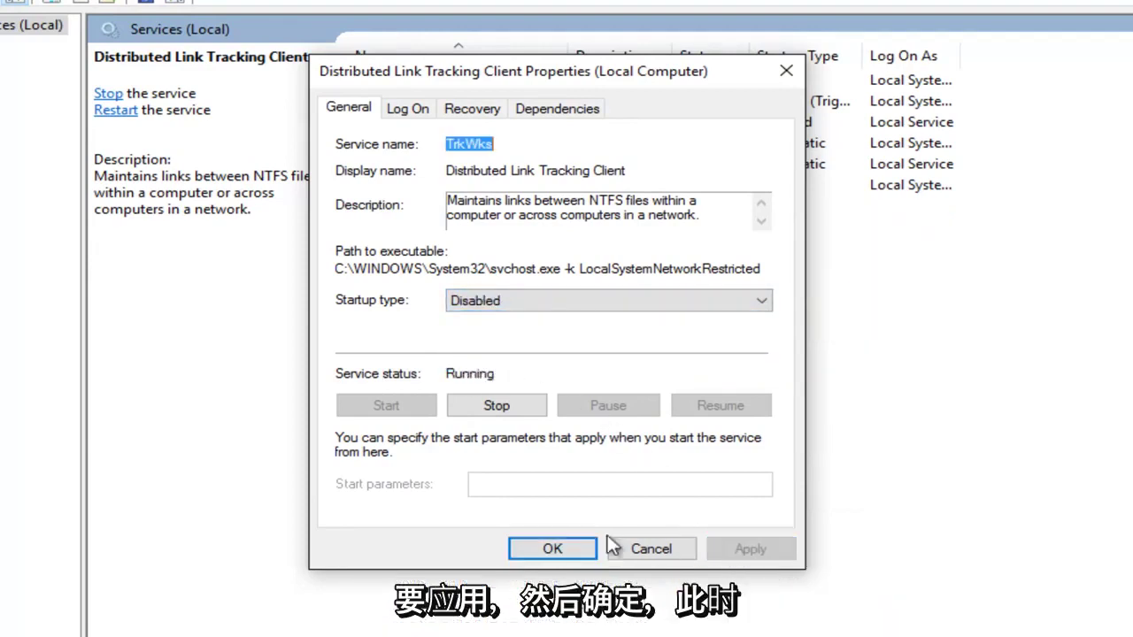
pyautogui.click(549, 548)
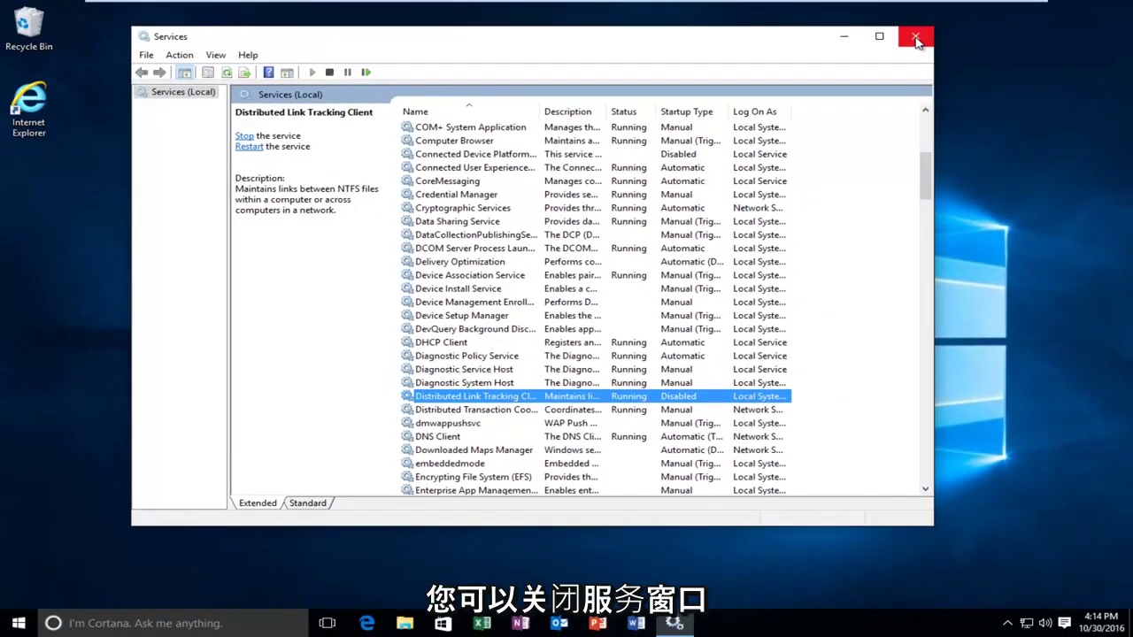
# Close Services and start Command Prompt (Admin) from the Start button's right-click menu
pyautogui.click(916, 39)
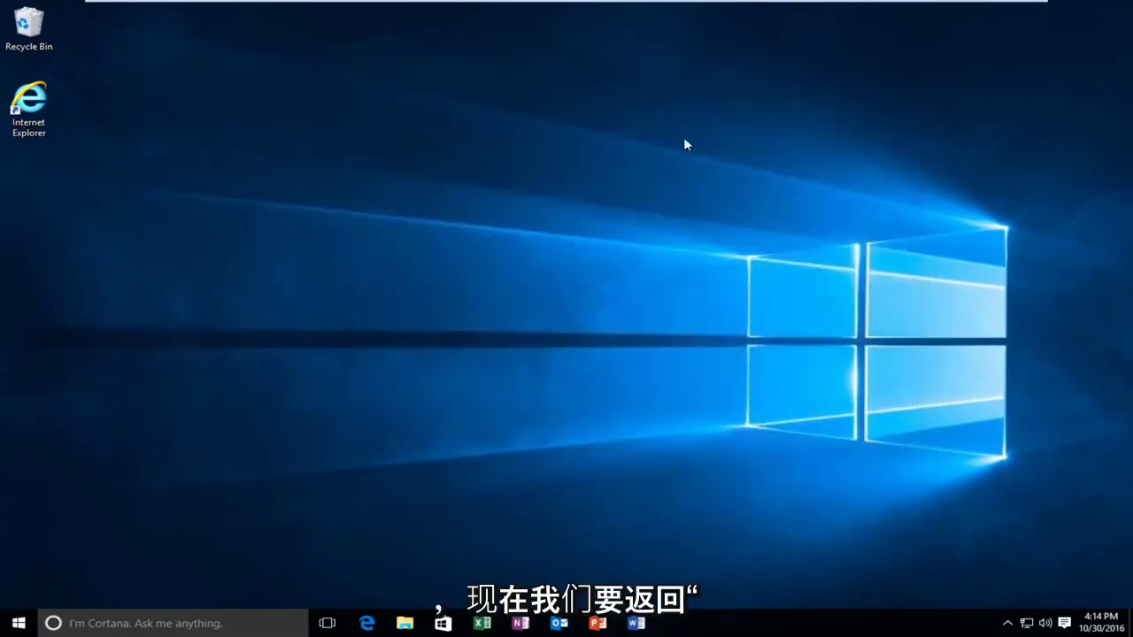
pyautogui.rightClick(32, 621)
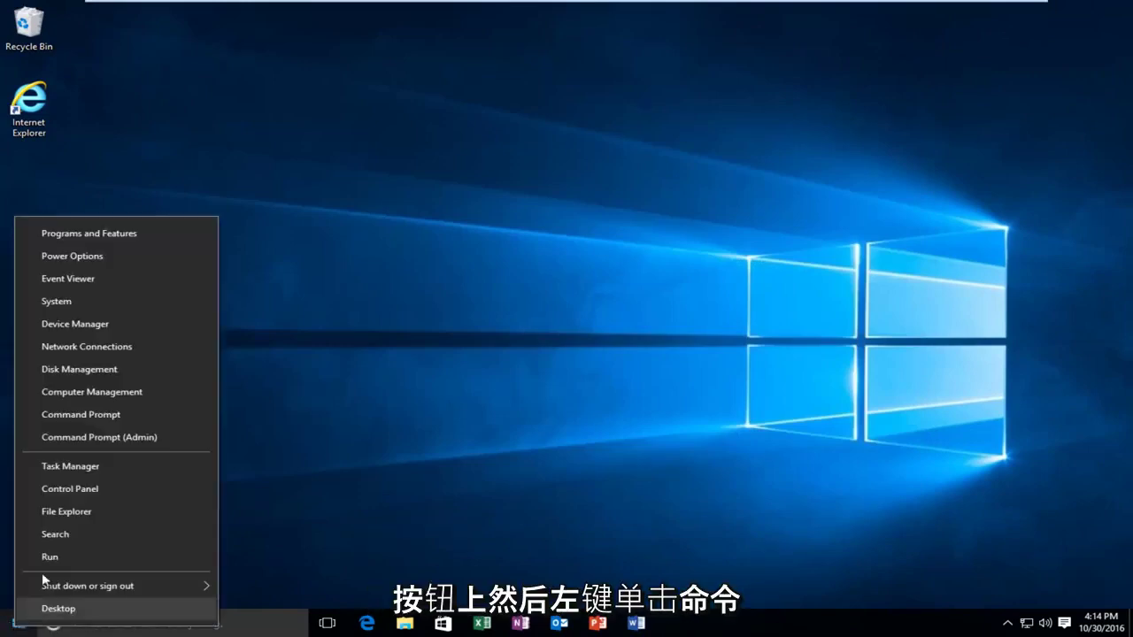
pyautogui.click(104, 438)
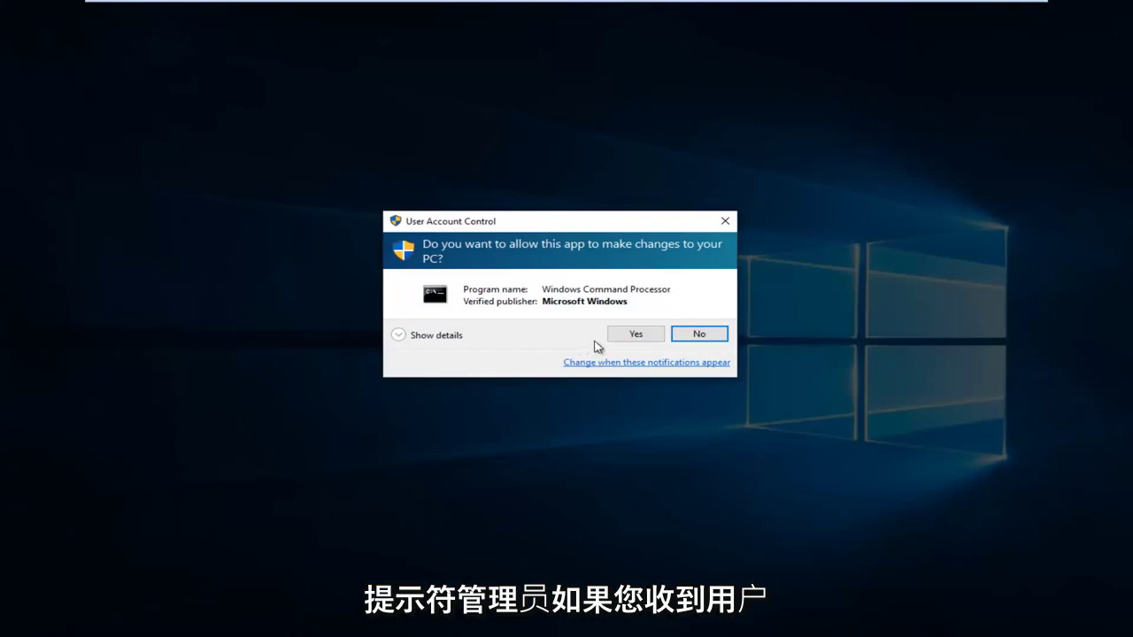
# Allow the UAC prompt, then switch the admin Command Prompt to drive T:
pyautogui.click(641, 336)
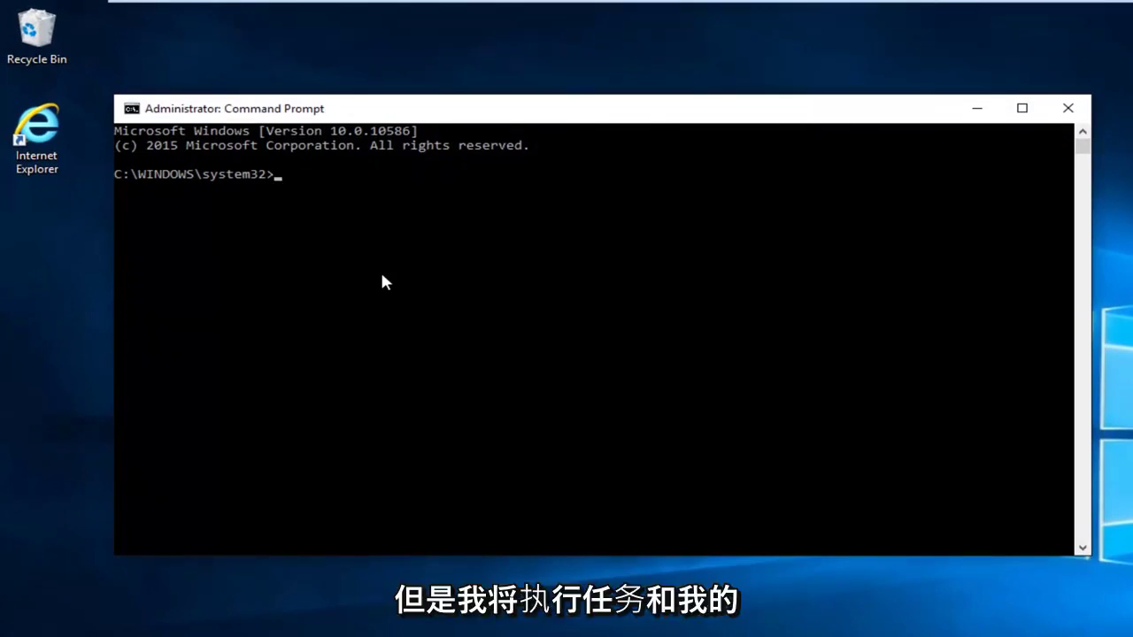
pyautogui.write('T:')
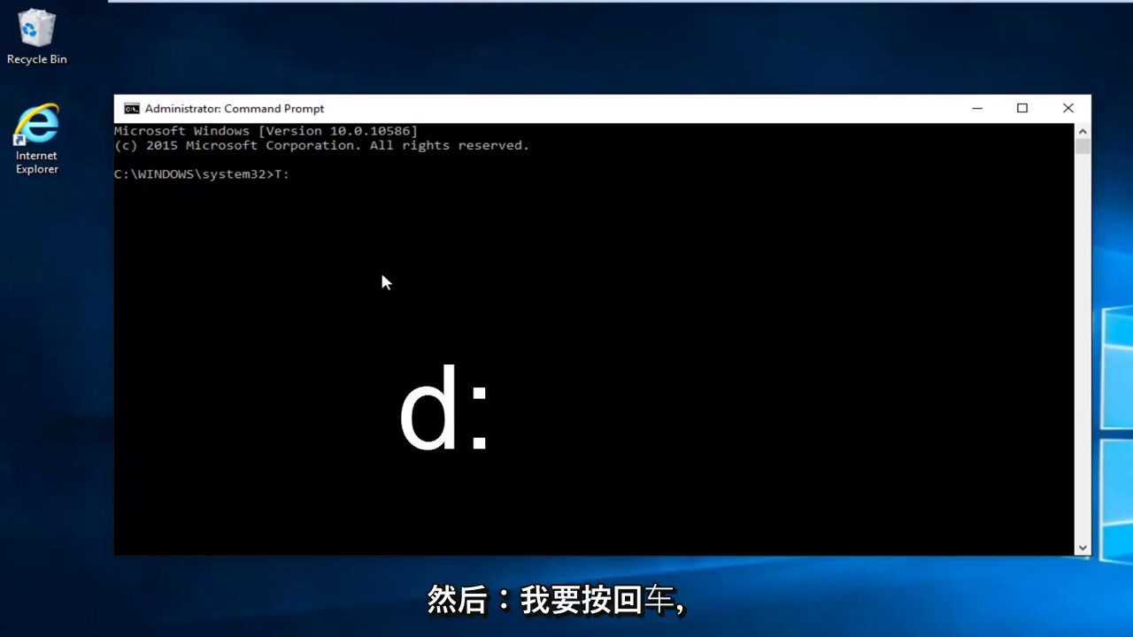
pyautogui.press('Return')
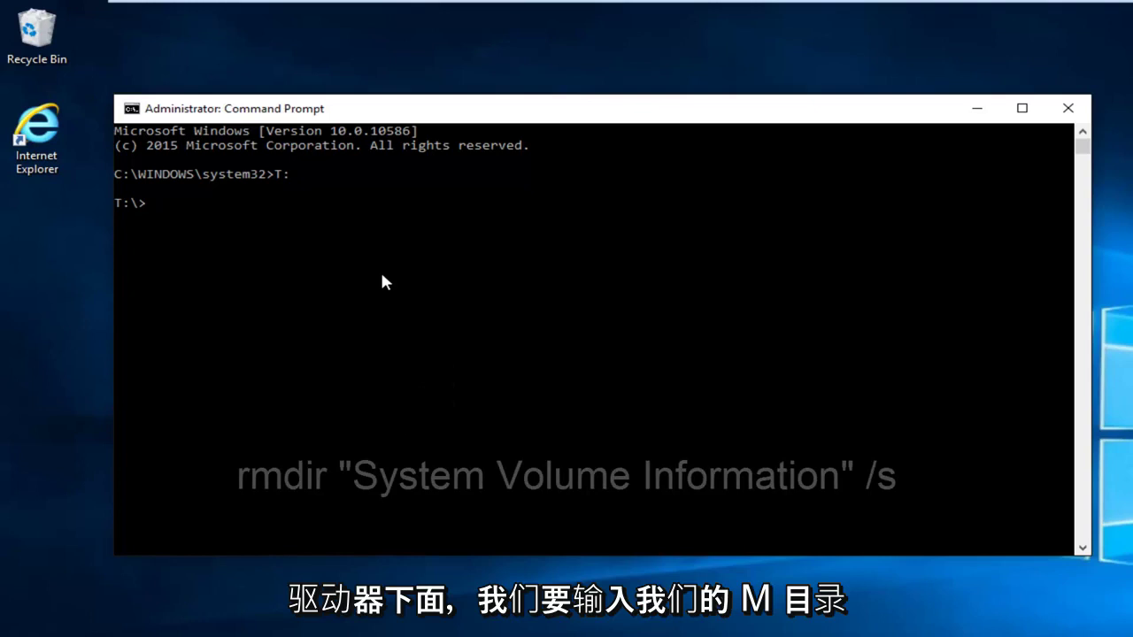
# Run rmdir "System Volume Information" /s on T: and confirm the deletion with y
pyautogui.write('rmdir')
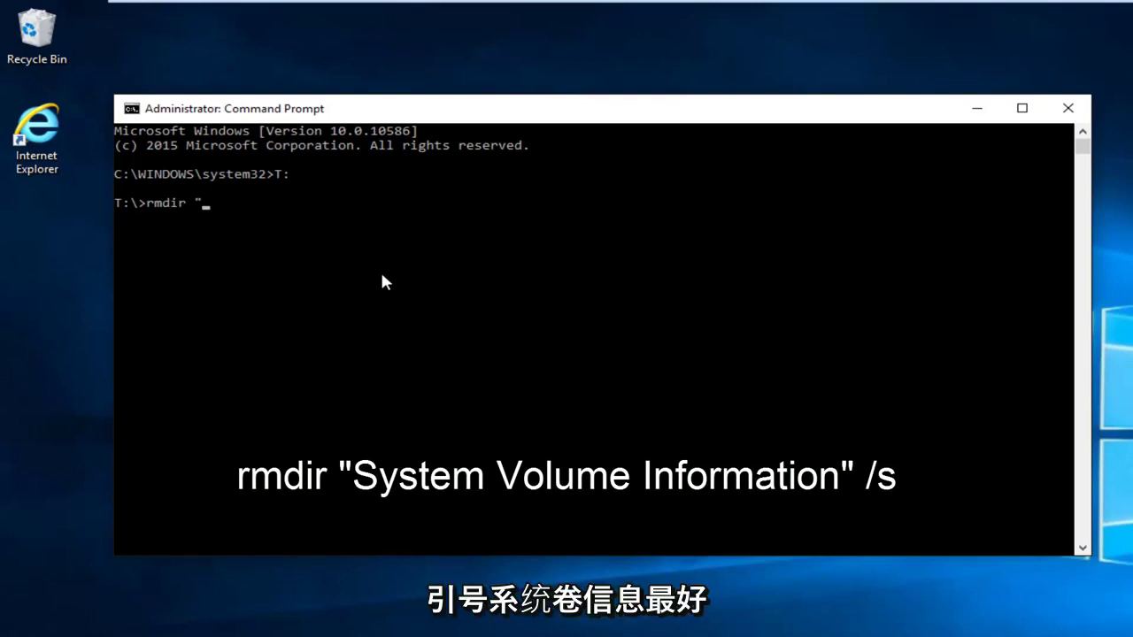
pyautogui.write('System Volume Informa')
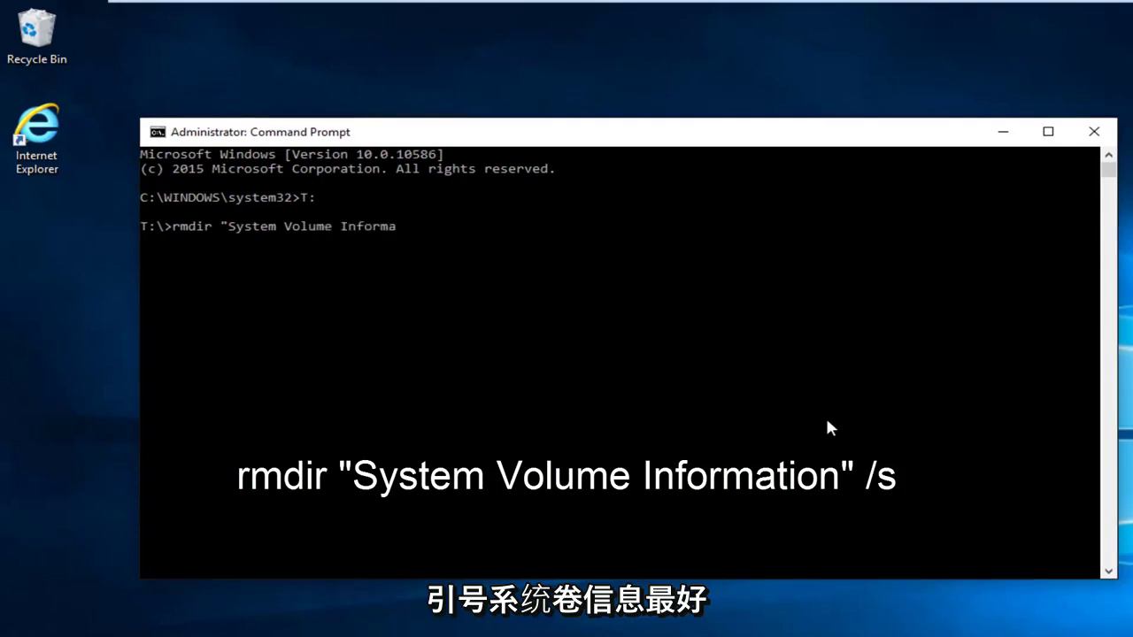
pyautogui.write('tion')
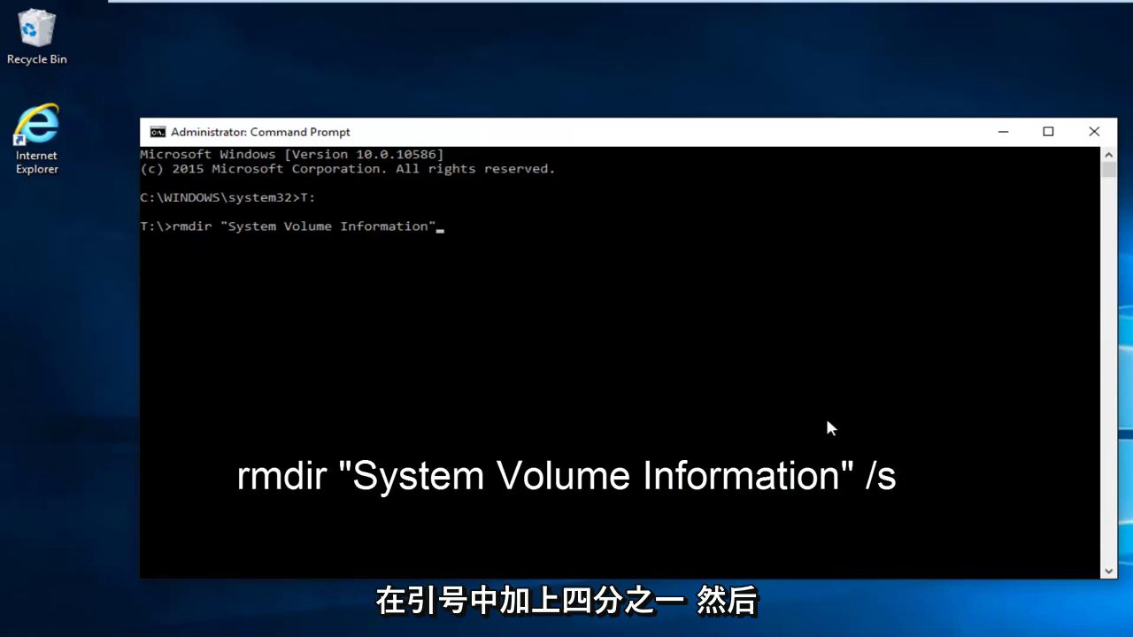
pyautogui.write('/')
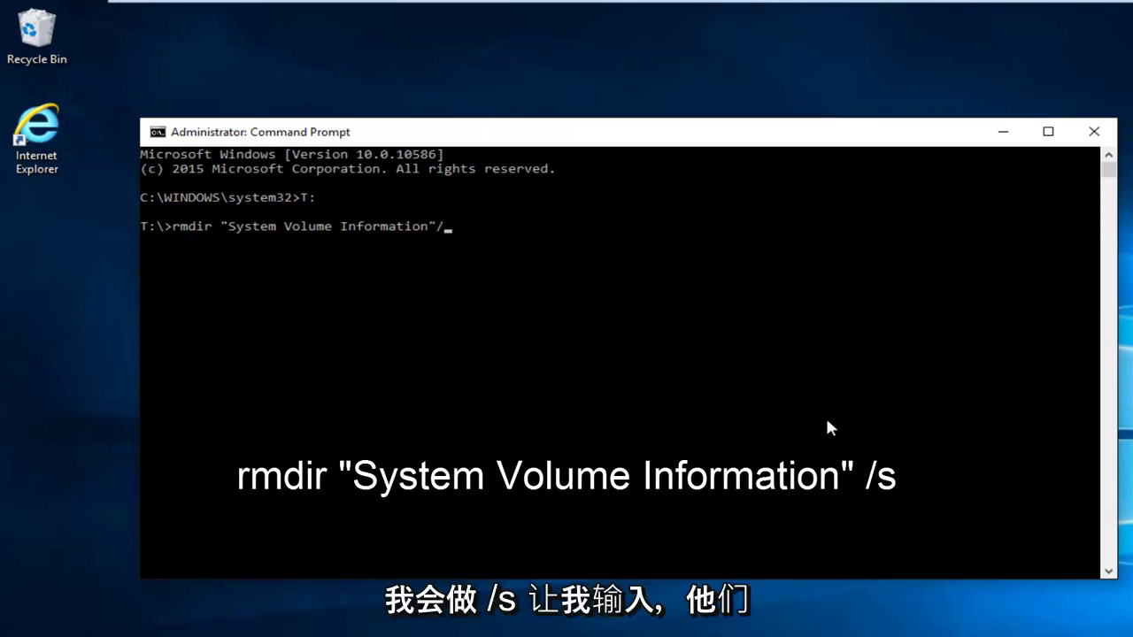
pyautogui.write('s')
pyautogui.press('Return')
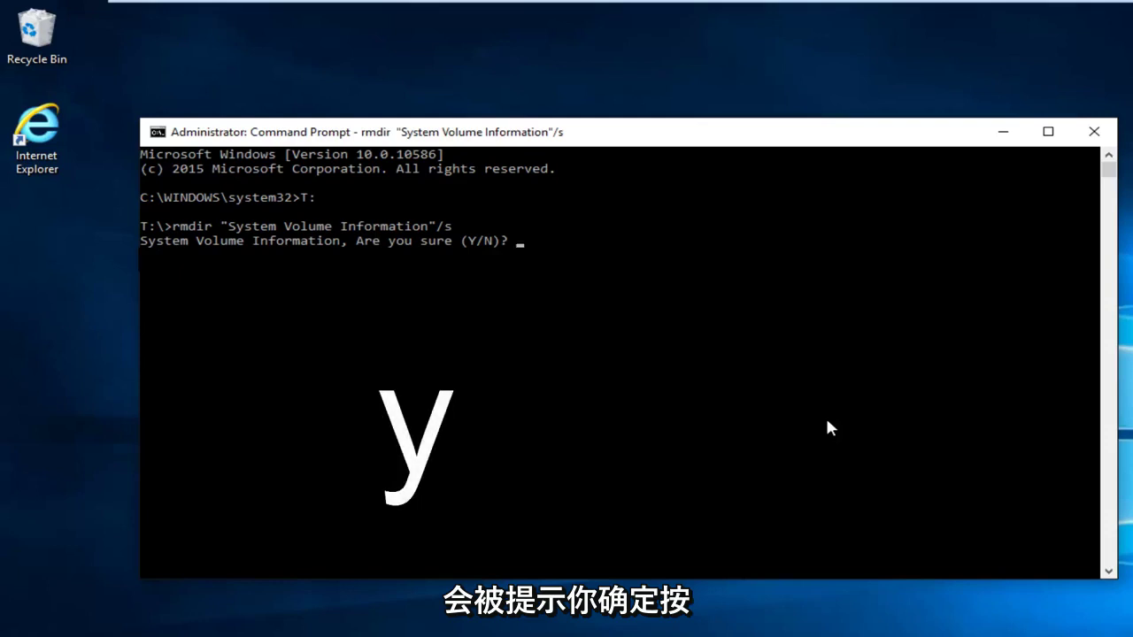
pyautogui.write('y')
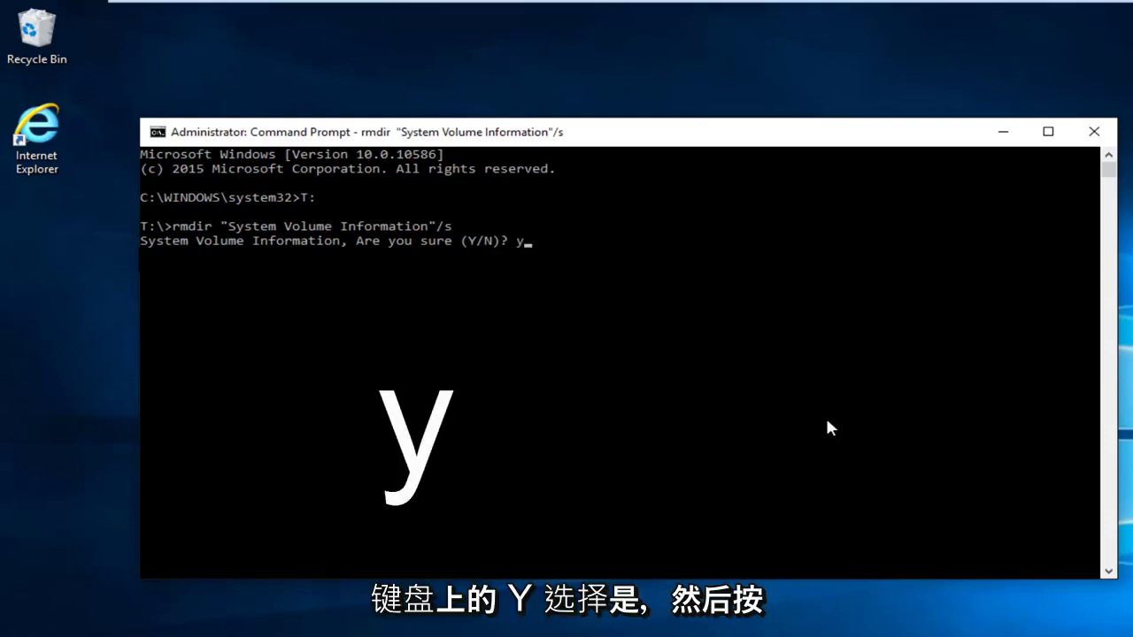
pyautogui.press('Return')
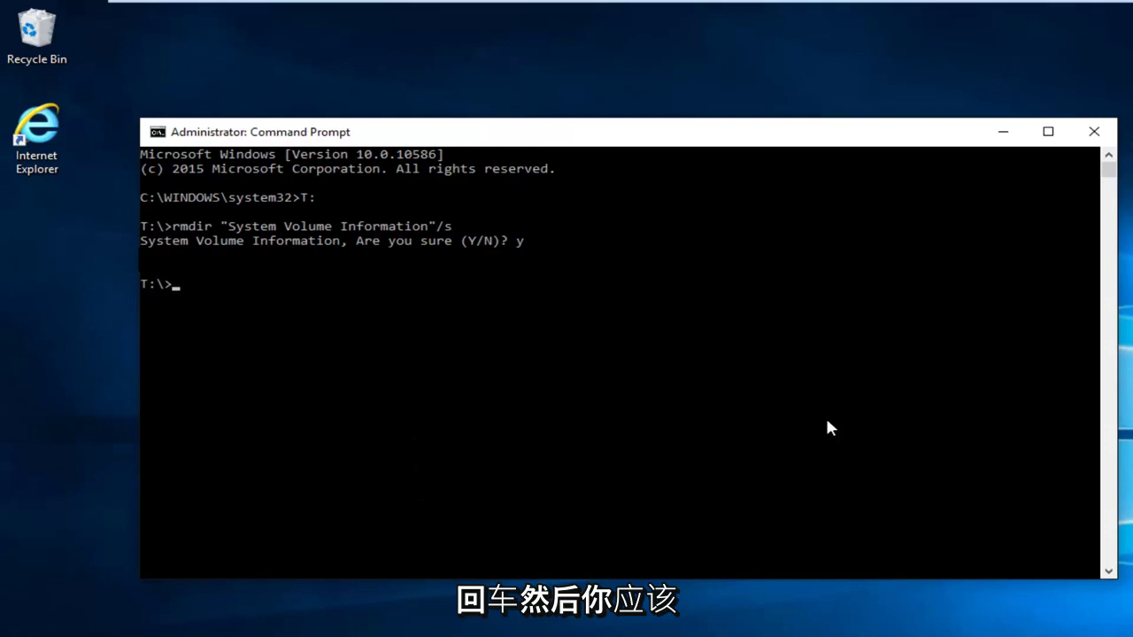